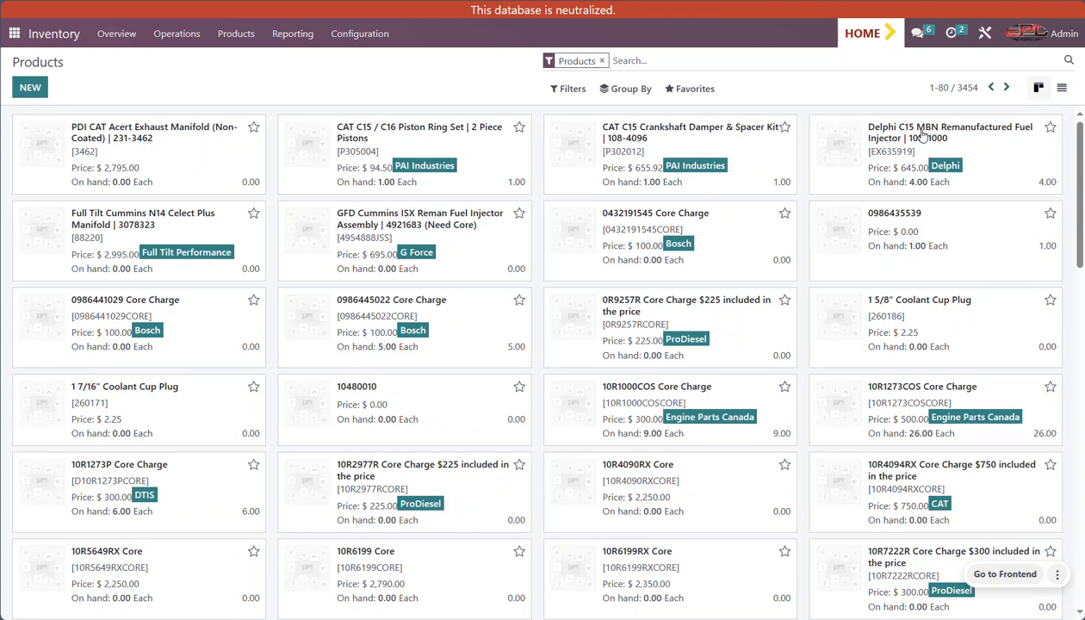
- Open the Delphi C15 MBN Remanufactured Fuel Injector product and set its Core Rule for Sales to No Core
left_click(921, 140)
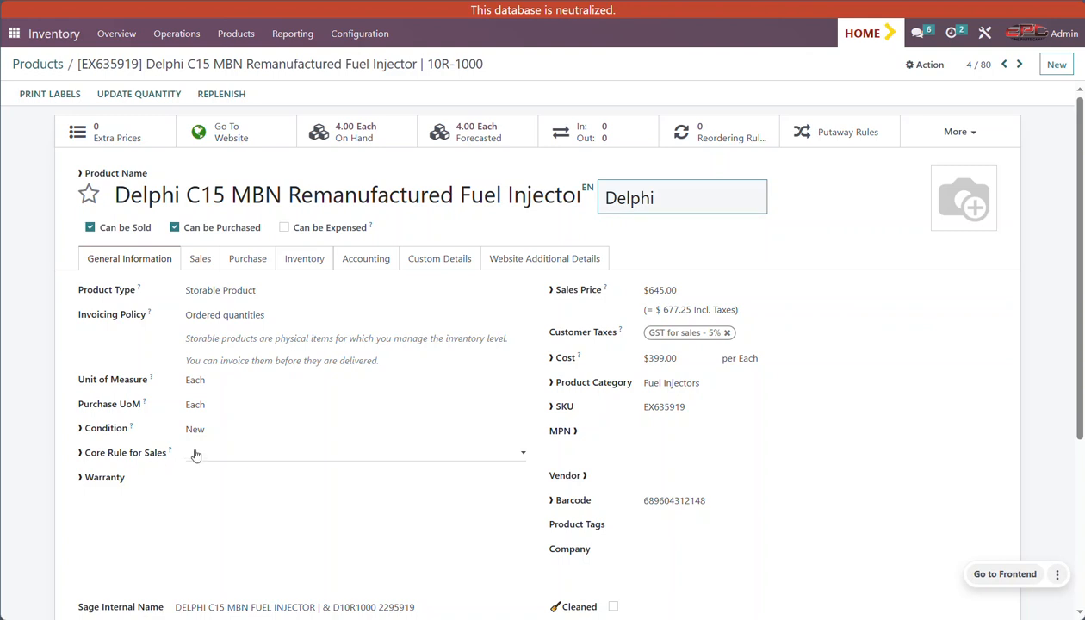
mouse_move(169, 448)
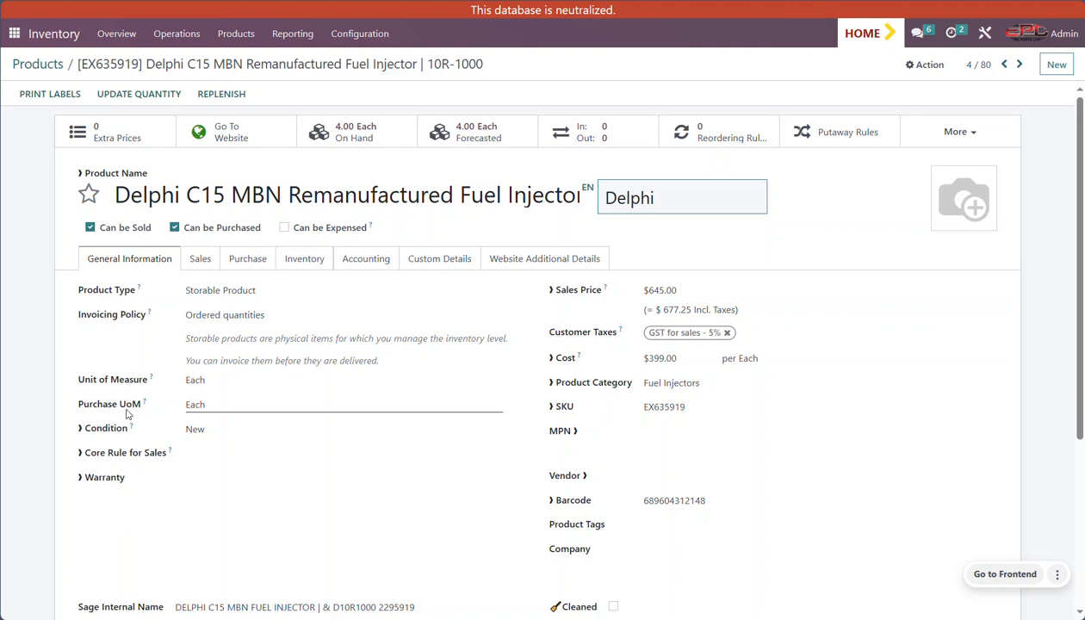
left_click(243, 459)
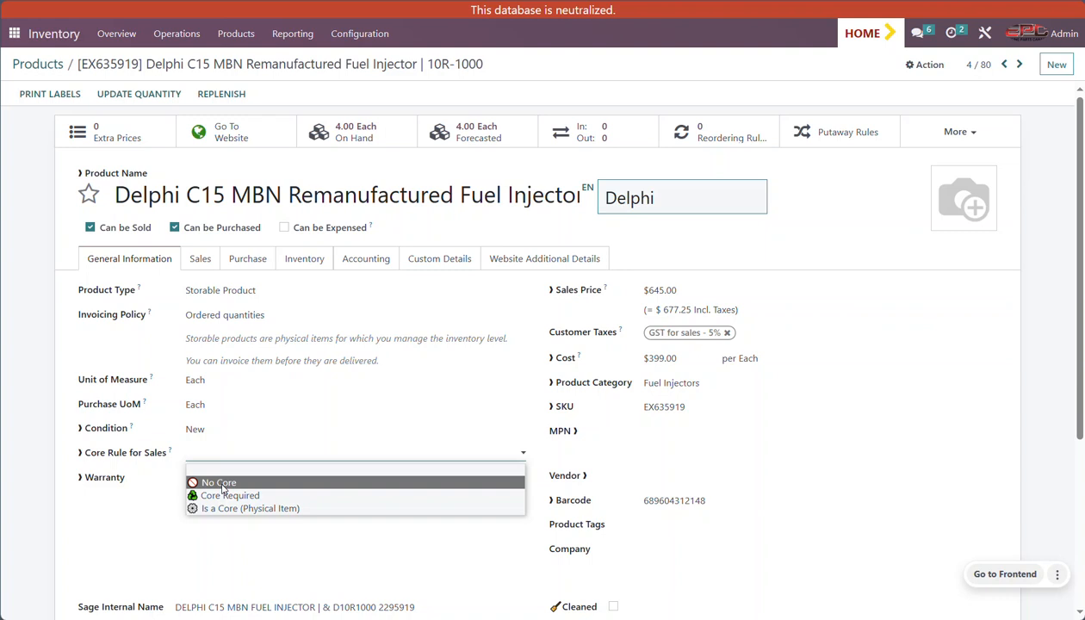
left_click(222, 484)
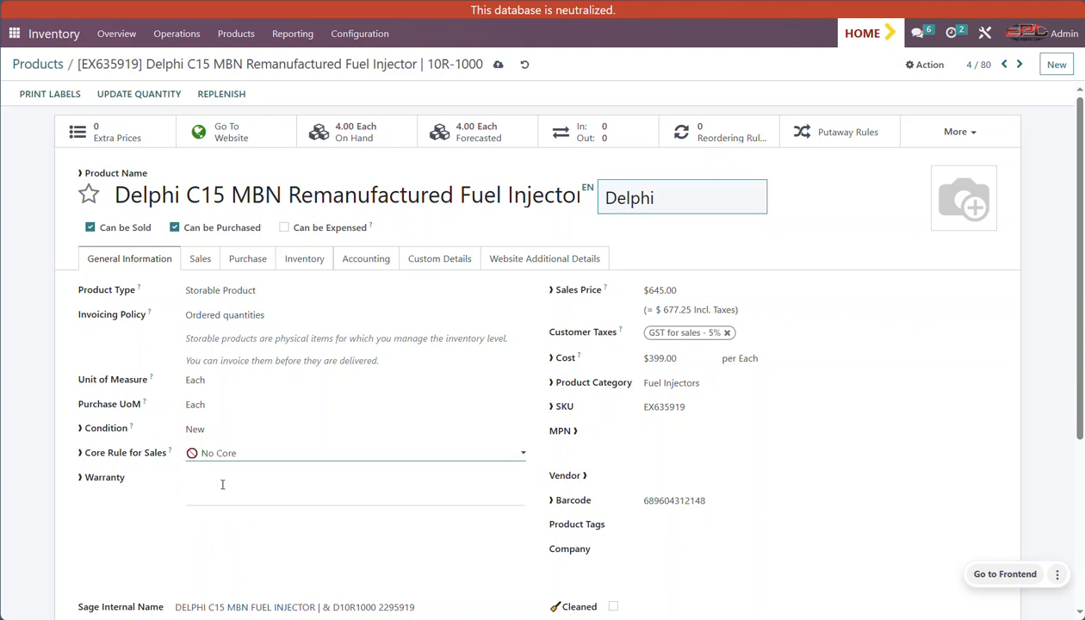
- Change the product's Core Rule for Sales to Is a Core (Physical Item)
left_click(243, 458)
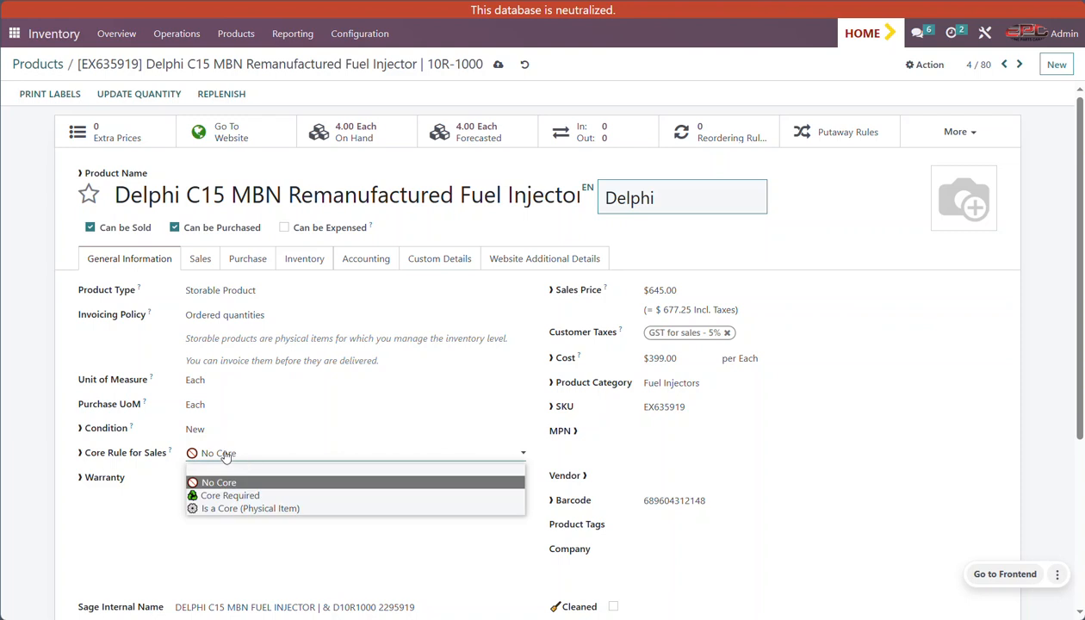
left_click(247, 508)
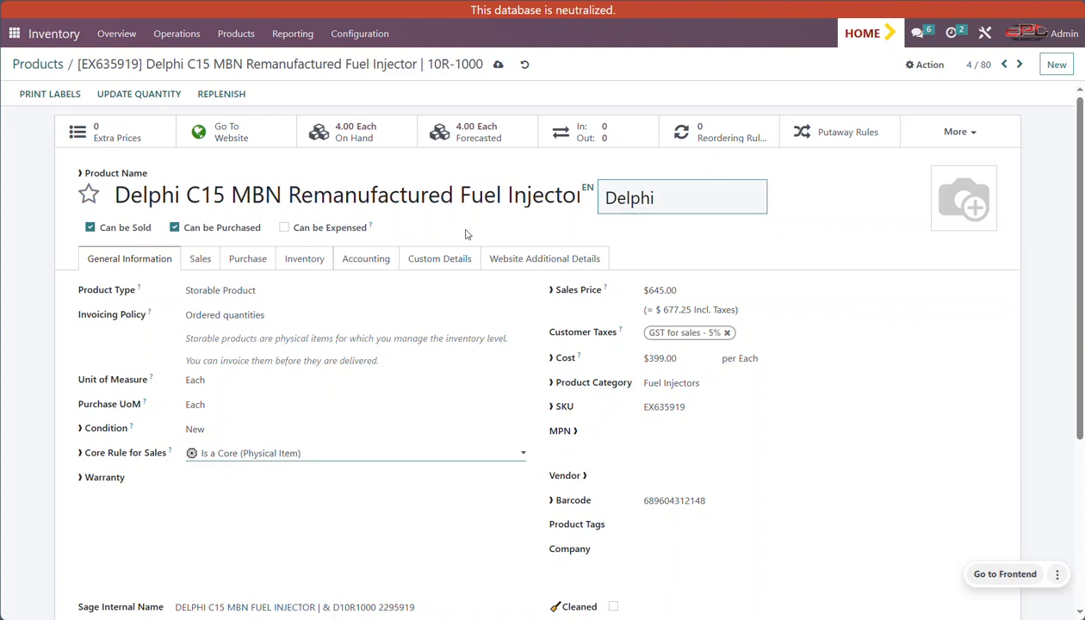
left_click_drag(473, 198, 689, 198)
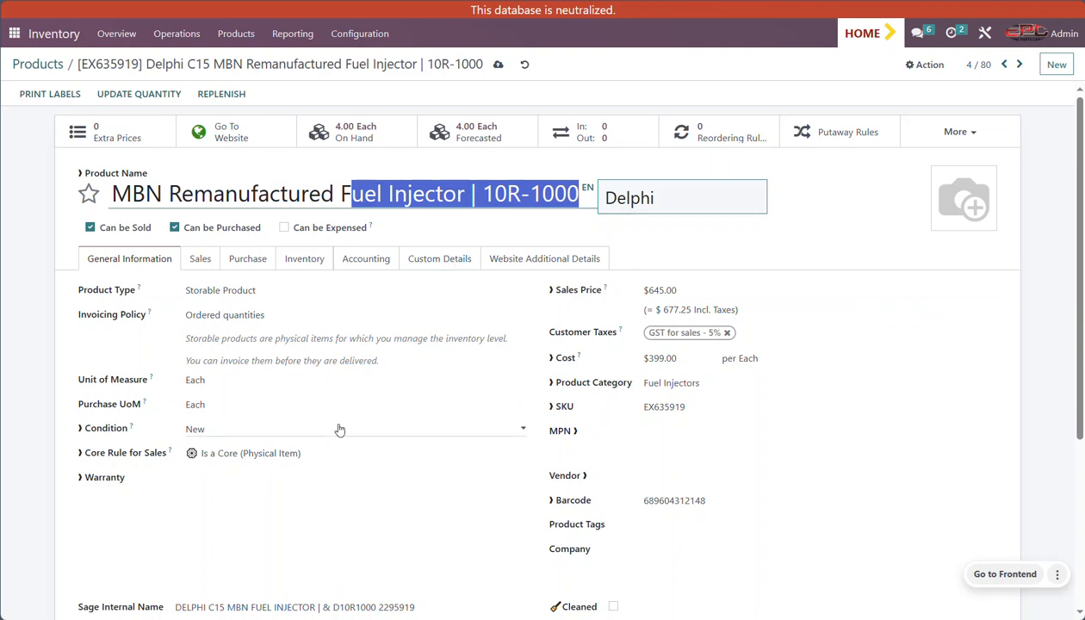
- Try Core Required as the Core Rule for Sales and reset the rule to blank
left_click(55, 446)
left_click(360, 451)
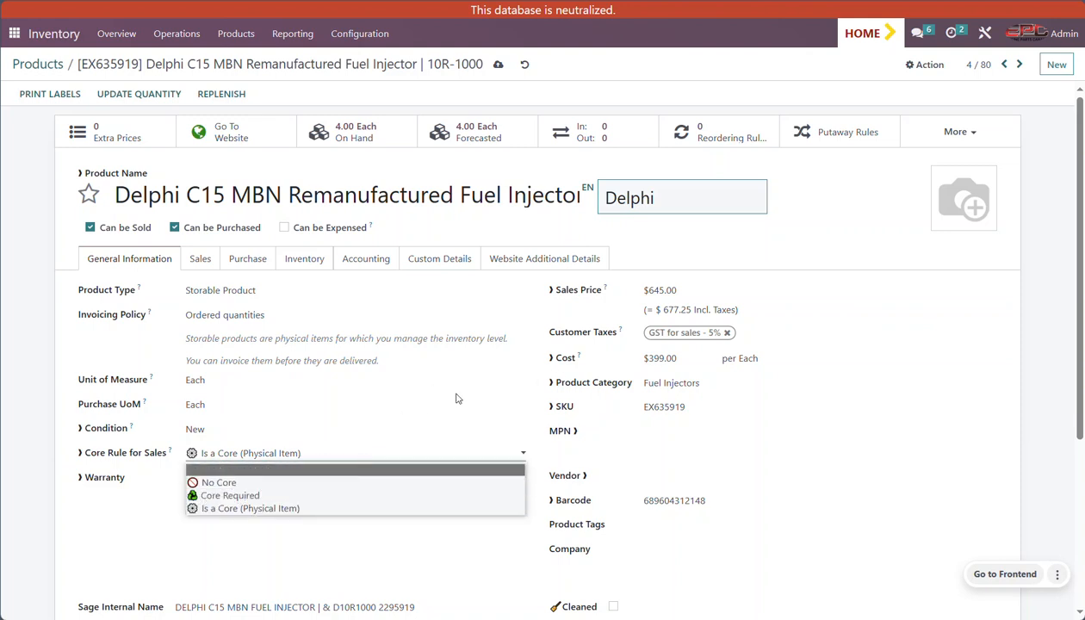
left_click(272, 497)
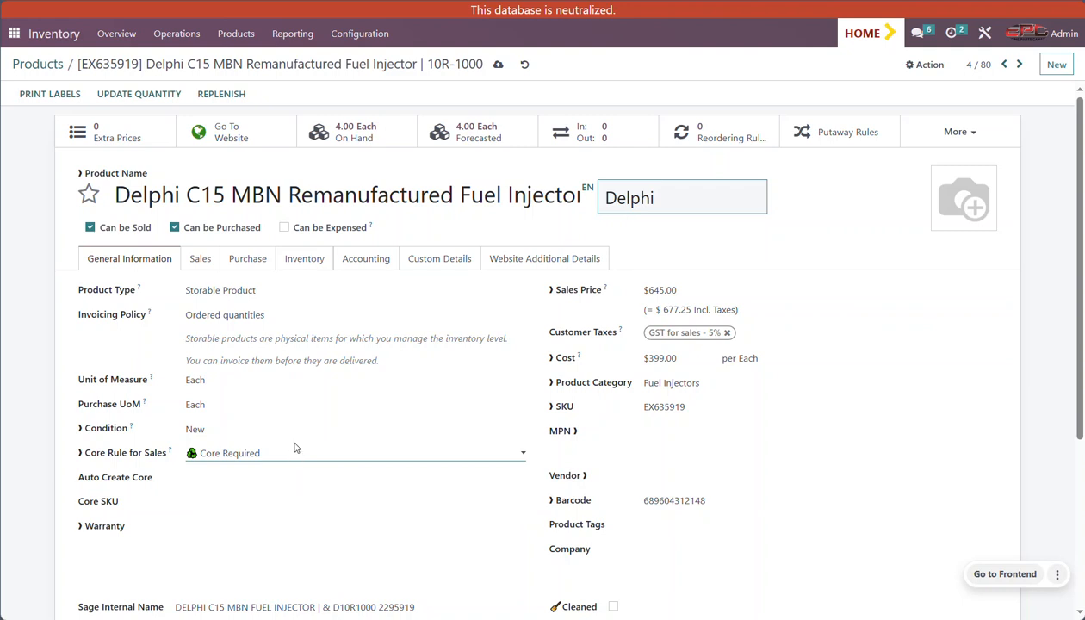
left_click(268, 459)
left_click(272, 470)
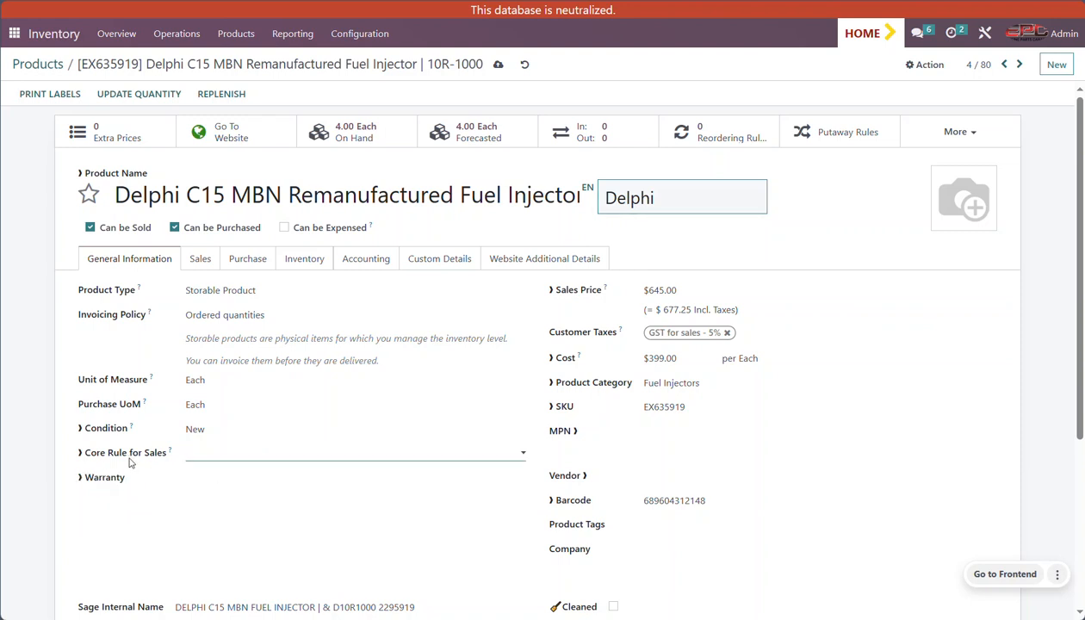
- Set the Core Rule for Sales to Core Required and show the available Auto Create Core options
left_click(250, 458)
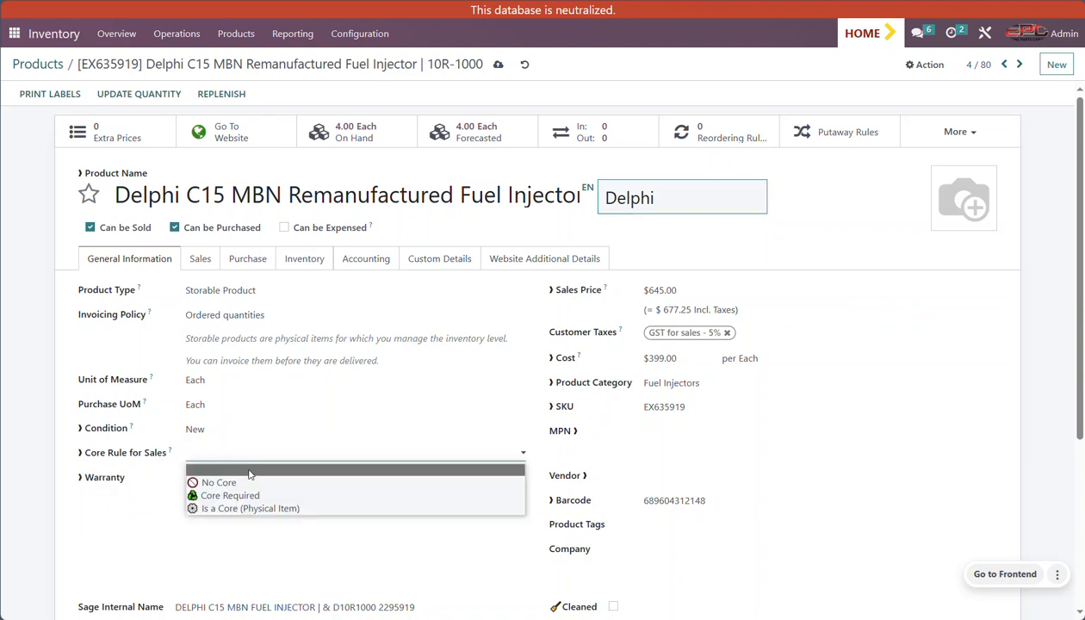
left_click(255, 495)
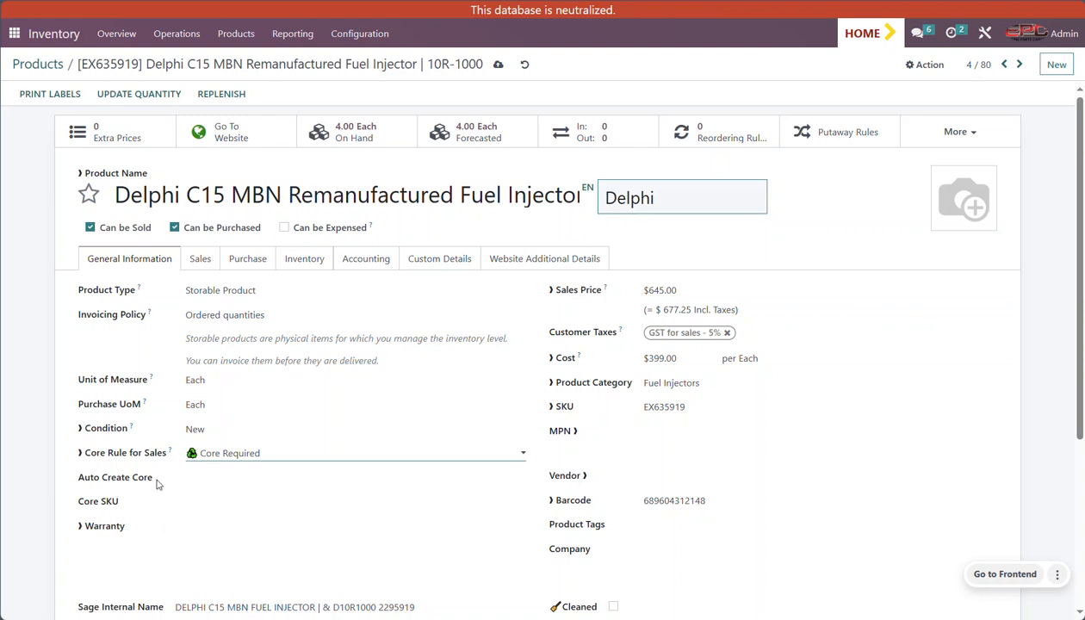
left_click(261, 484)
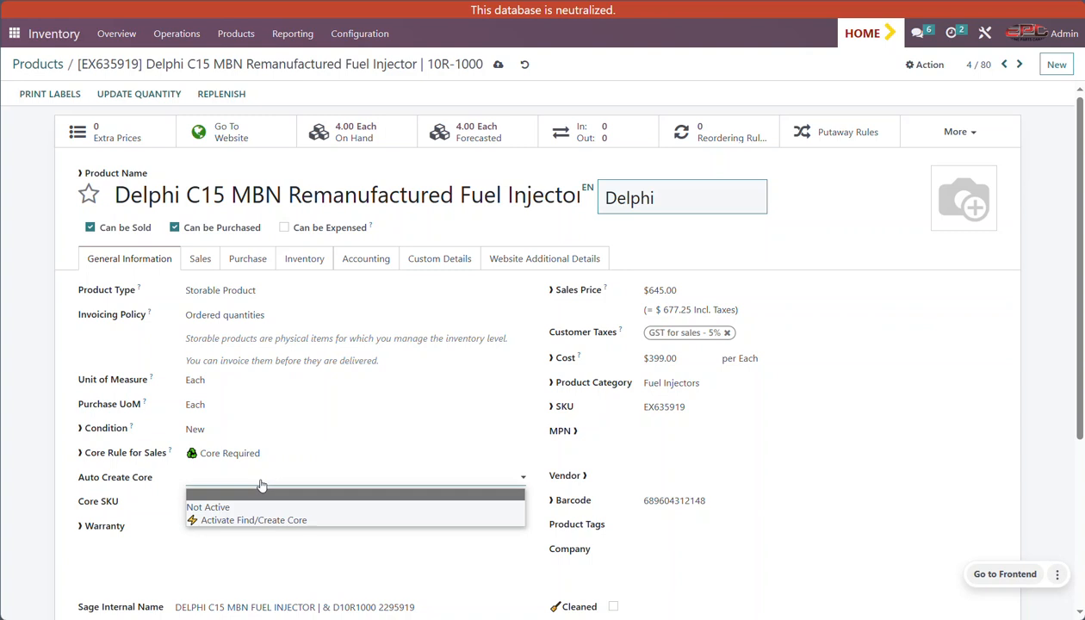
- Search for an existing core product with "ex635" as the Core SKU and clear the entry
left_click(242, 500)
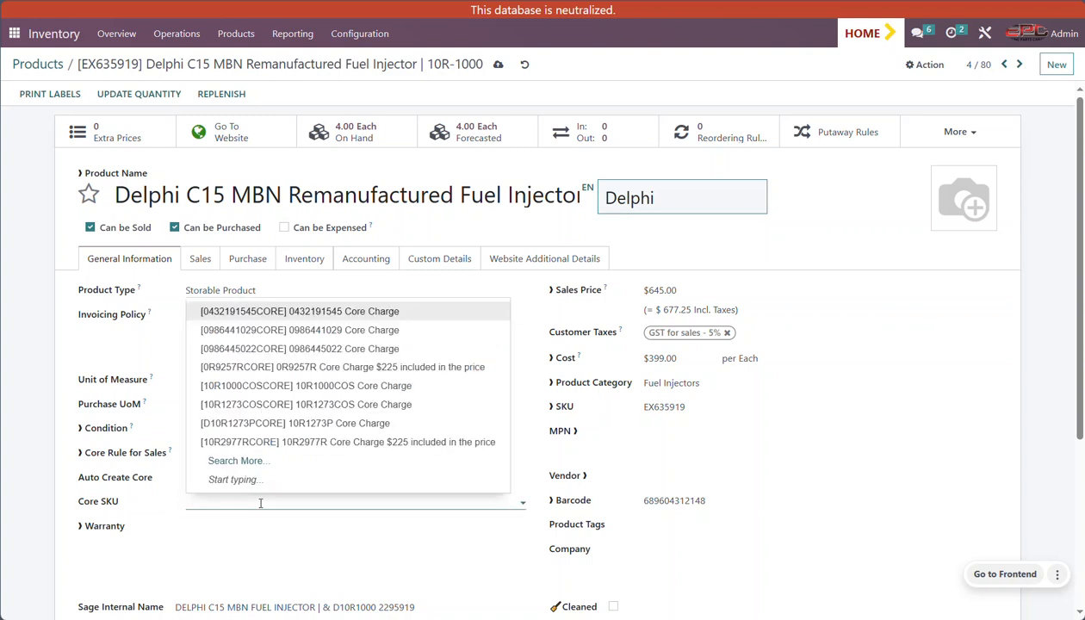
type("ex")
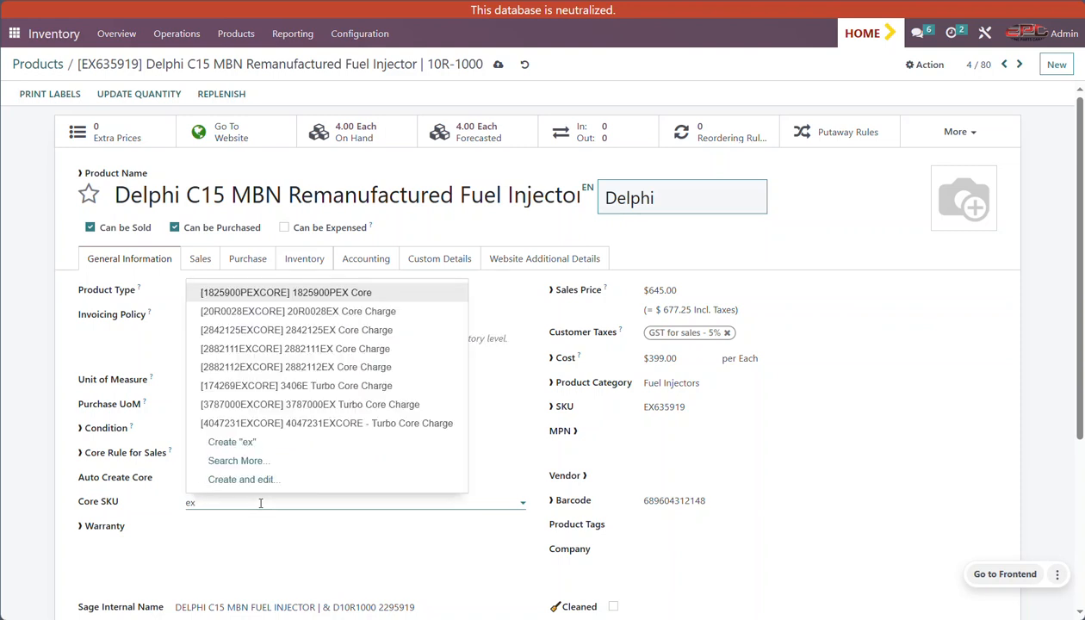
type("635")
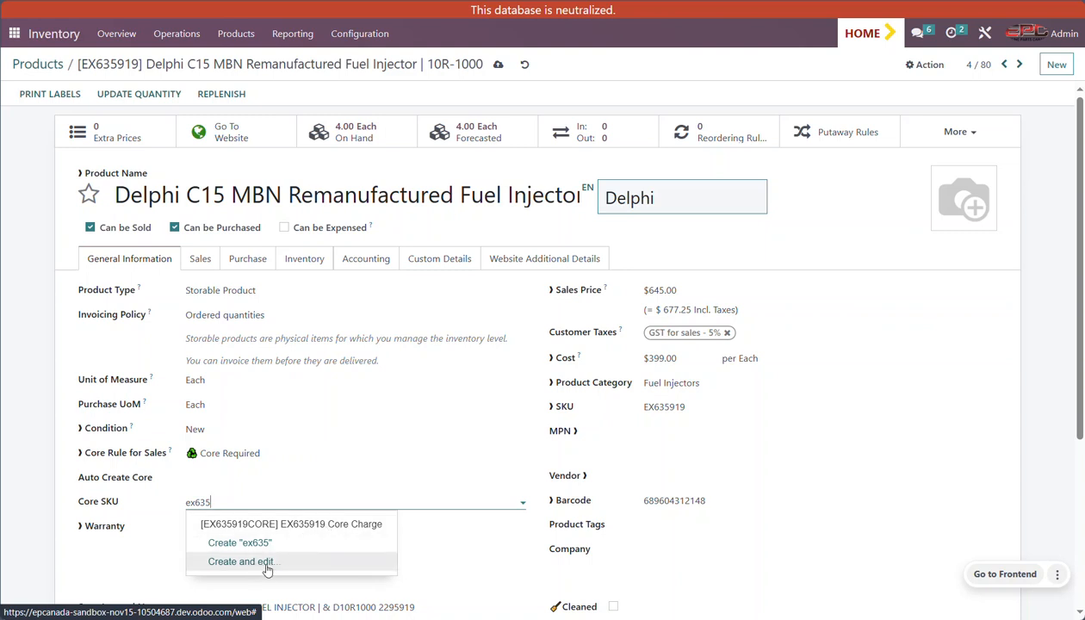
key("BackSpace")
key("BackSpace")
key("BackSpace")
key("BackSpace")
key("BackSpace")
left_click(136, 570)
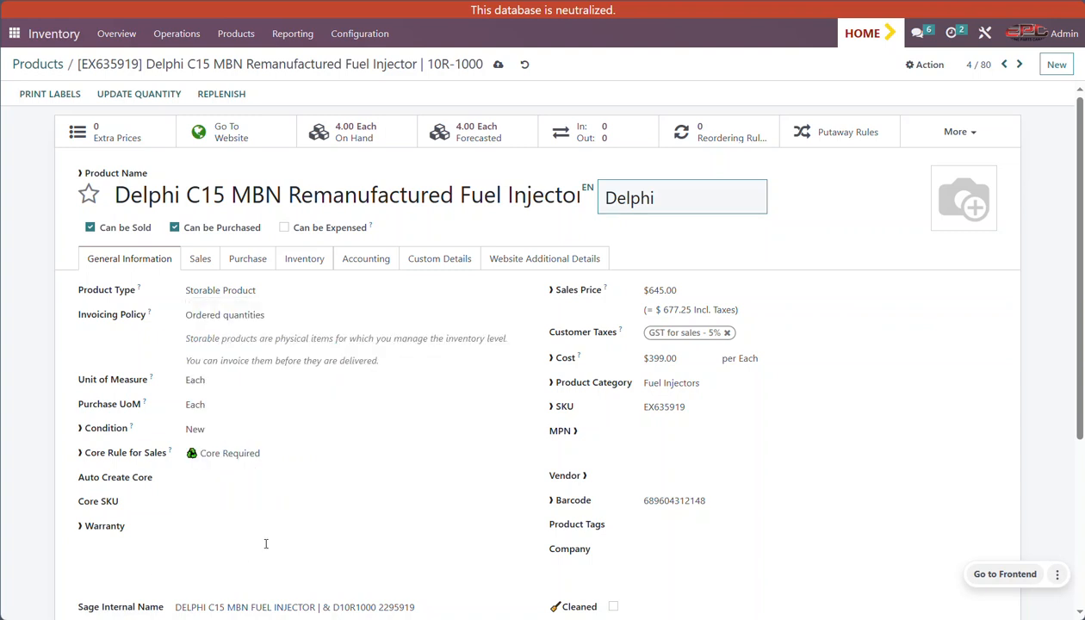
- Check the Auto Create Core options, reset the Core Rule for Sales to blank and save the product
left_click(283, 480)
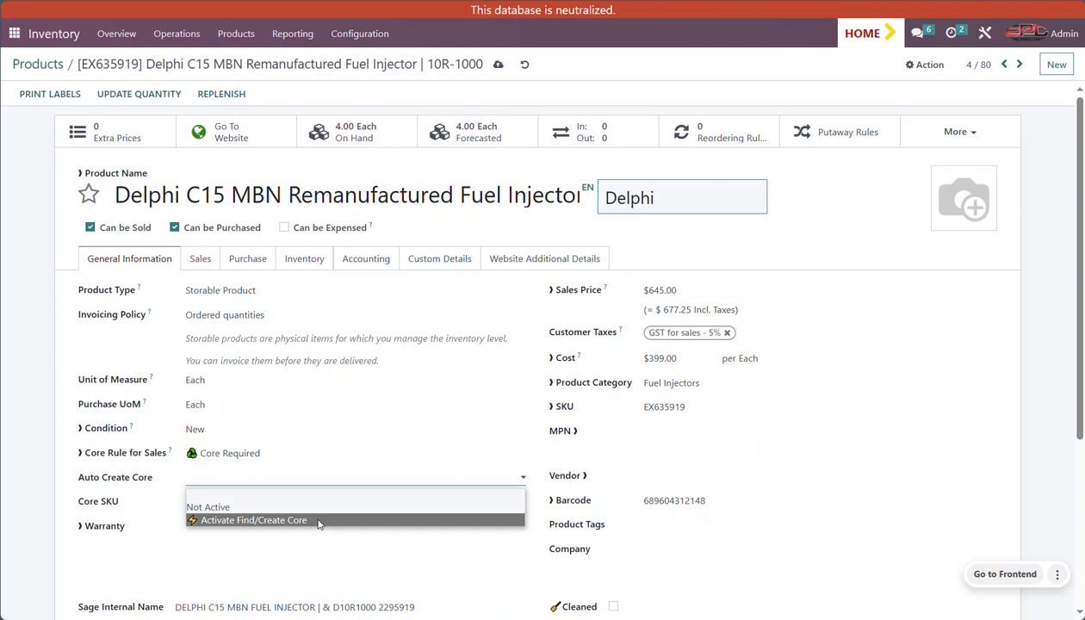
left_click(61, 485)
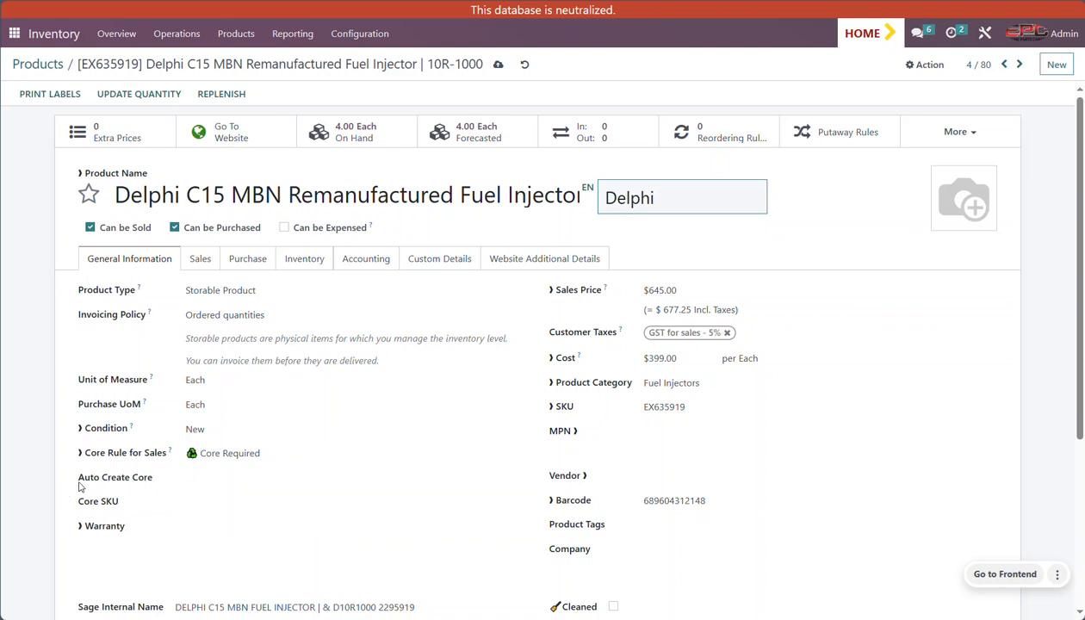
left_click(275, 464)
left_click(276, 465)
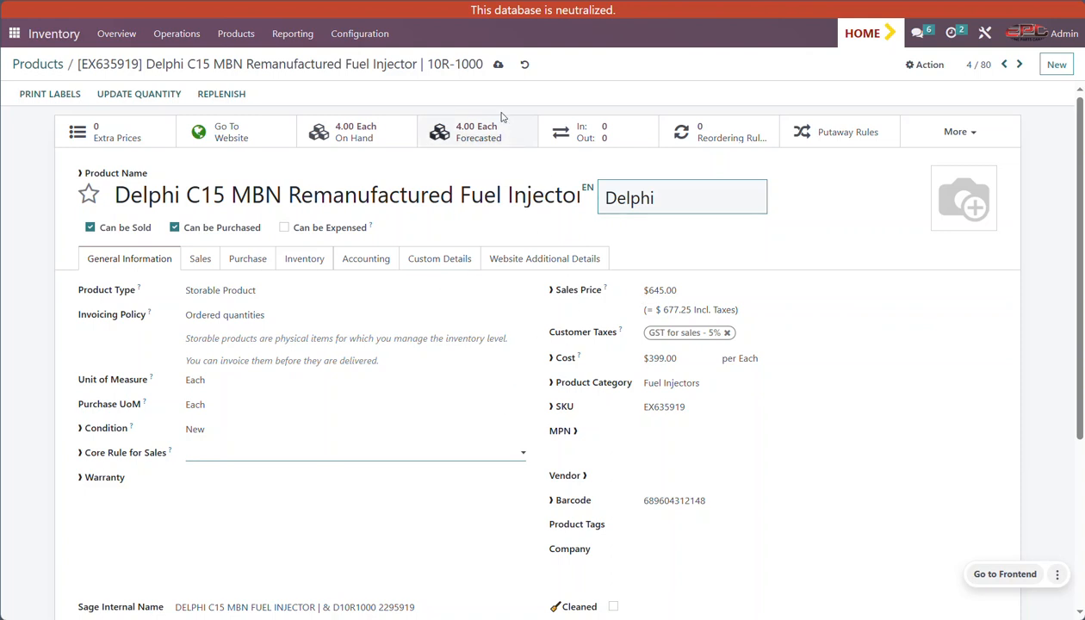
left_click(498, 66)
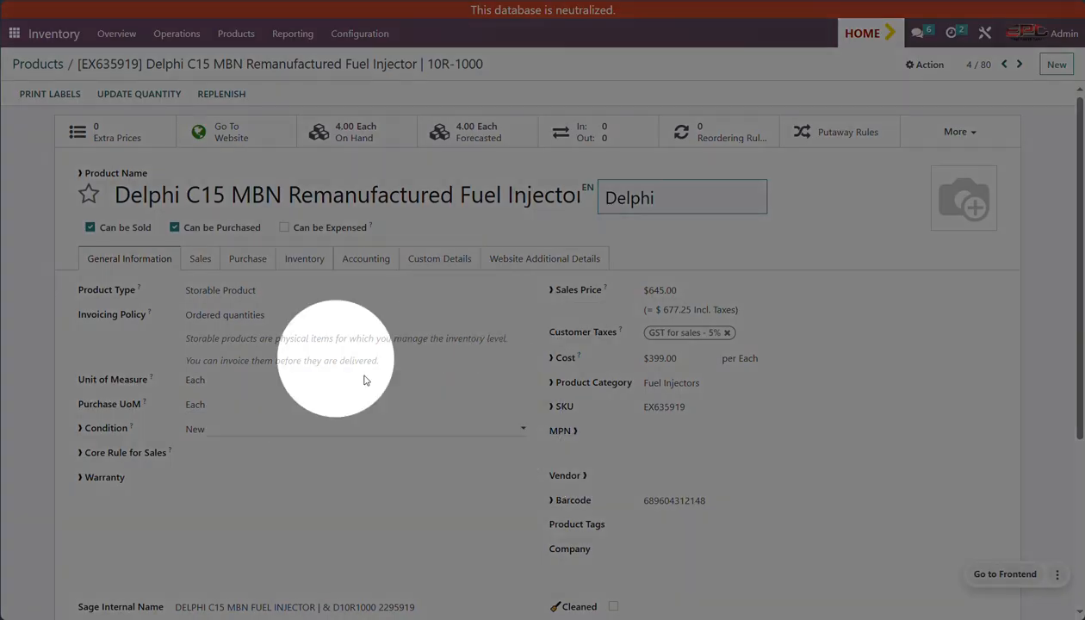
- Set the Core Rule for Sales to Core Required and Auto Create Core to Activate Find/Create Core
left_click(243, 458)
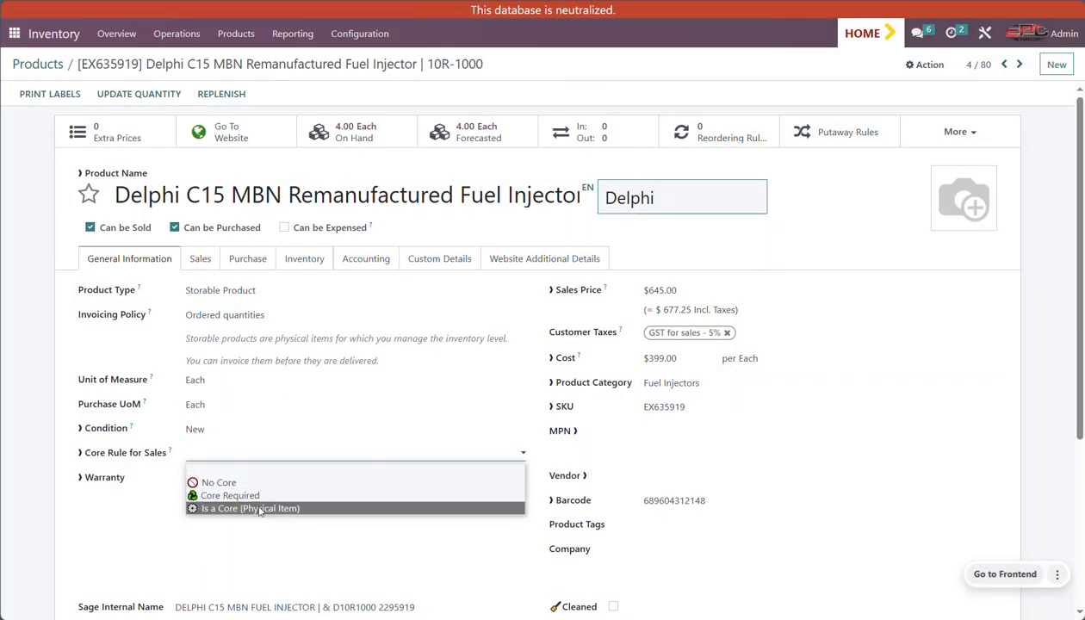
left_click(250, 496)
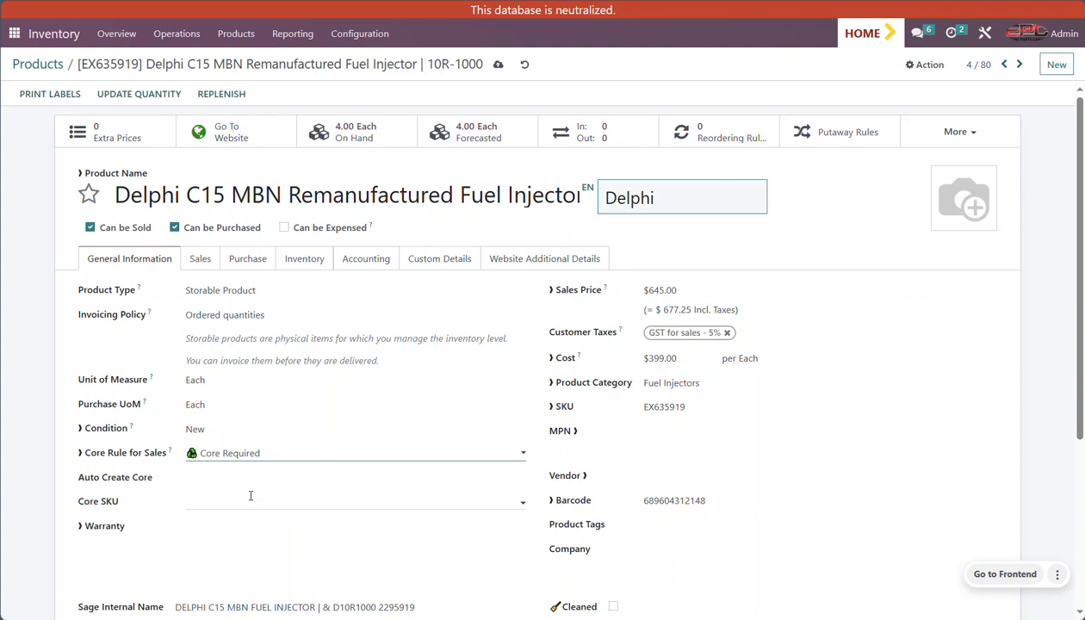
left_click(261, 479)
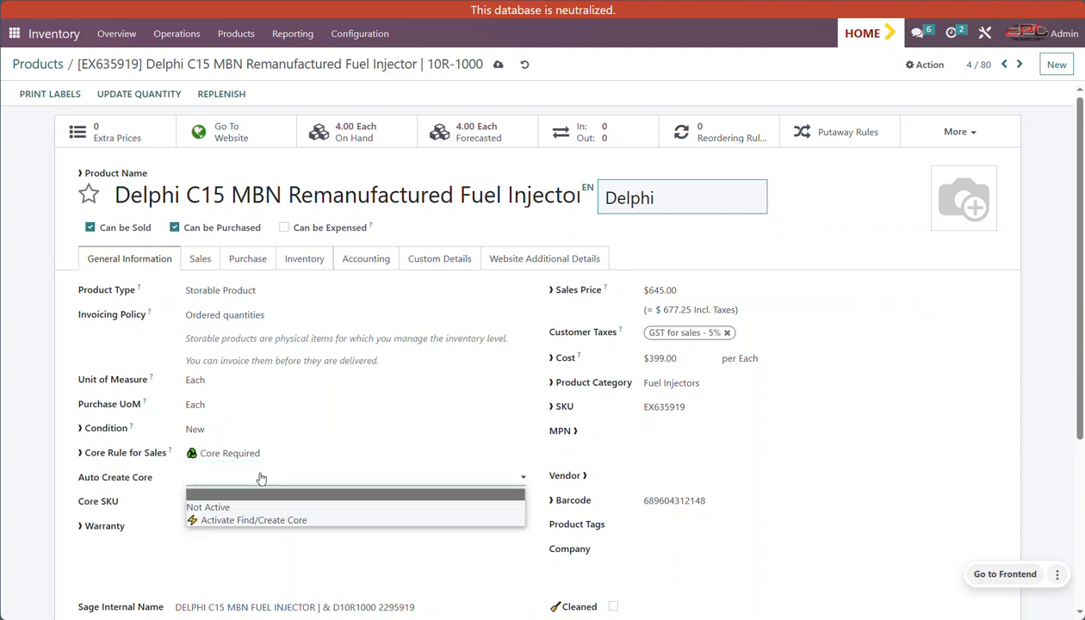
left_click(259, 522)
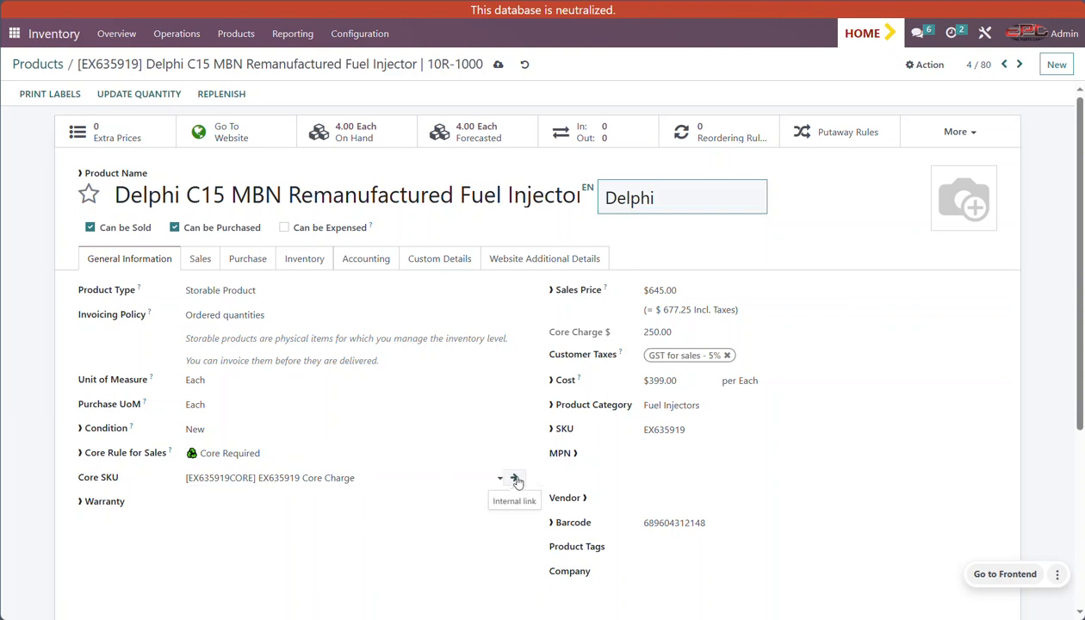
- Open the linked EX635919 Core Charge product and set its Core Rule for Sales to Is a Core (Physical Item)
left_click(516, 479)
left_click_drag(360, 195, 158, 195)
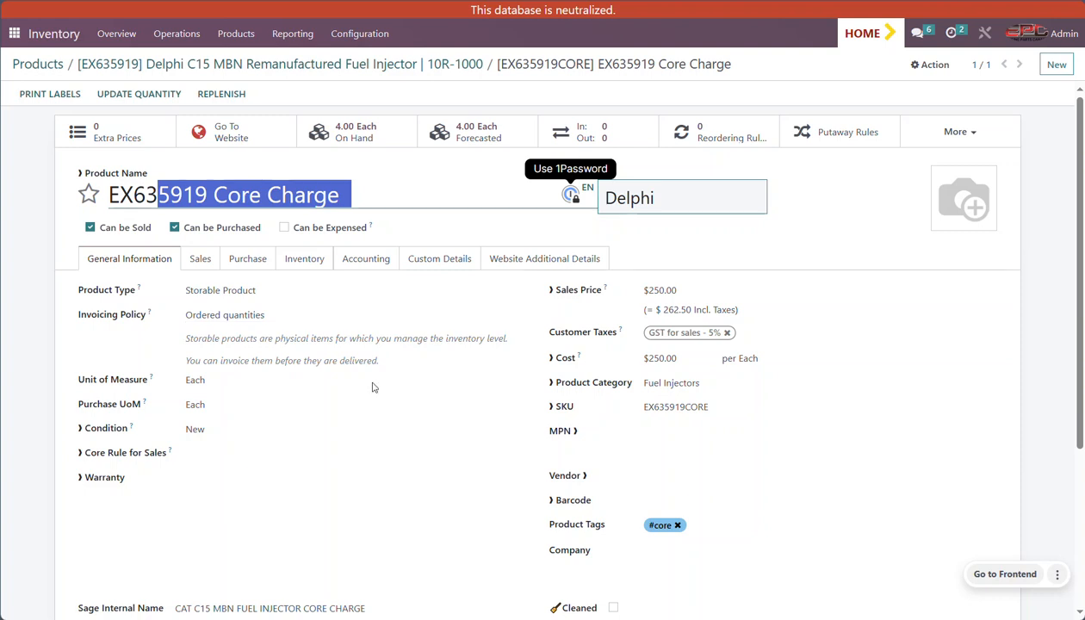
left_click(204, 456)
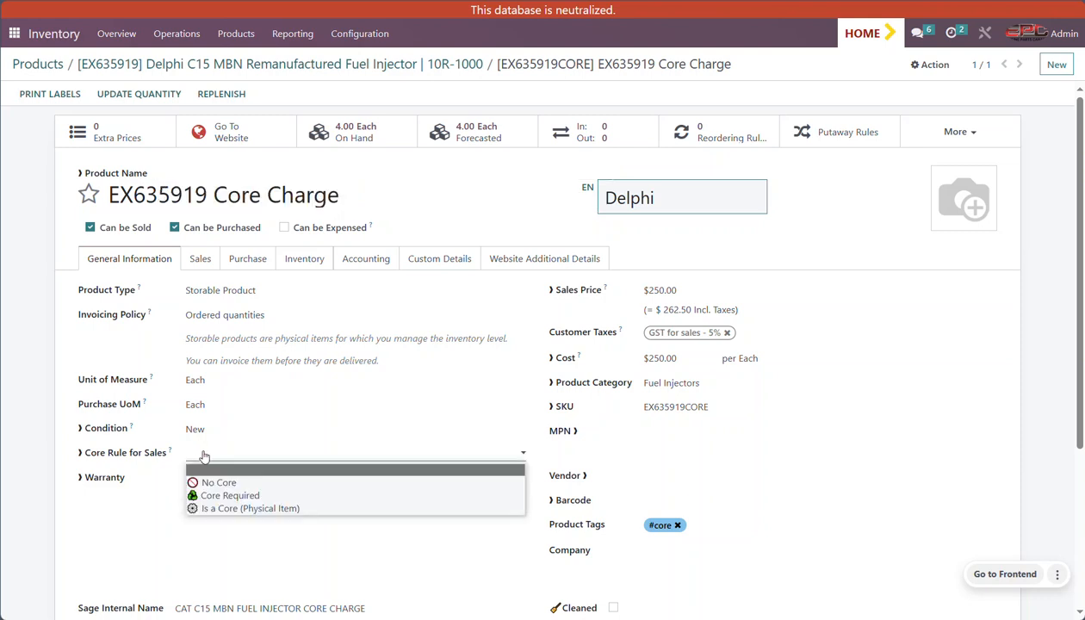
left_click(257, 509)
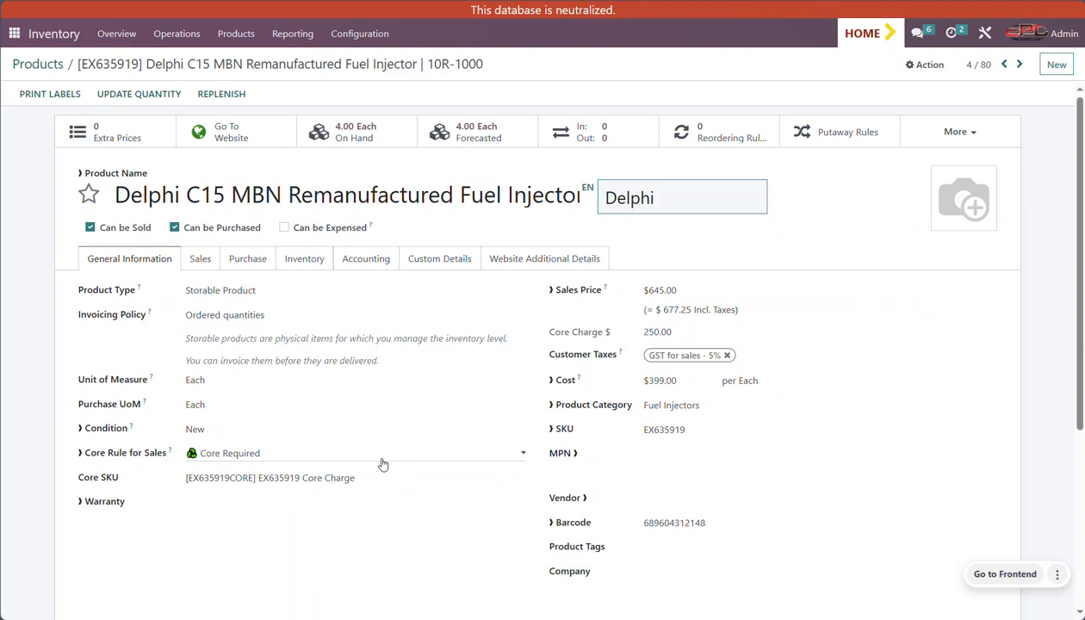
- Check the fuel injector's core charge and remove the linked core product from its Core SKU
left_click_drag(546, 334, 699, 337)
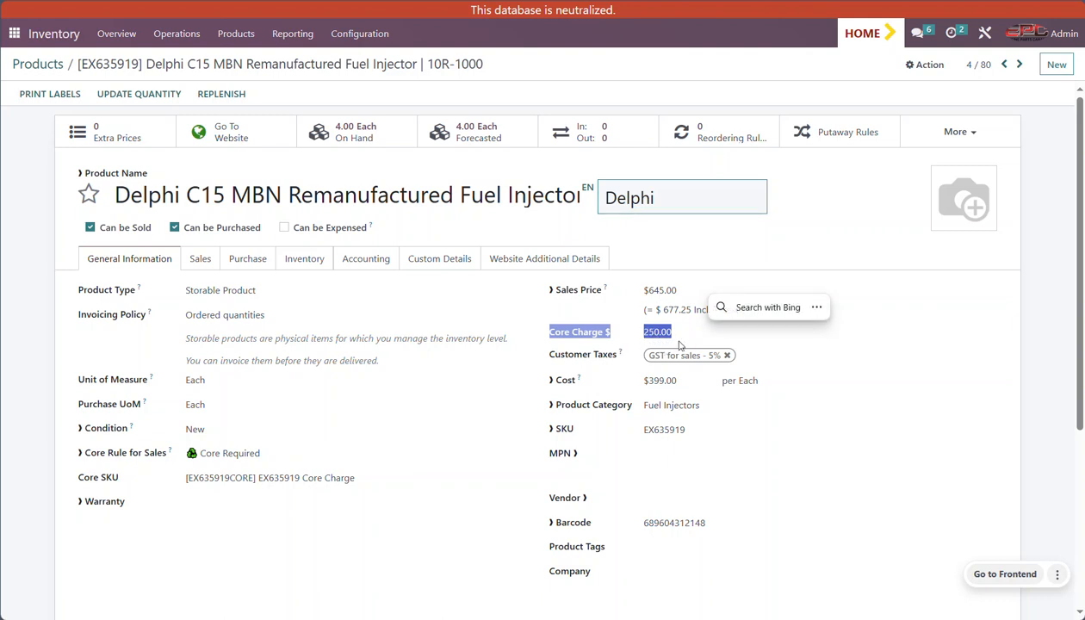
left_click_drag(366, 479, 155, 484)
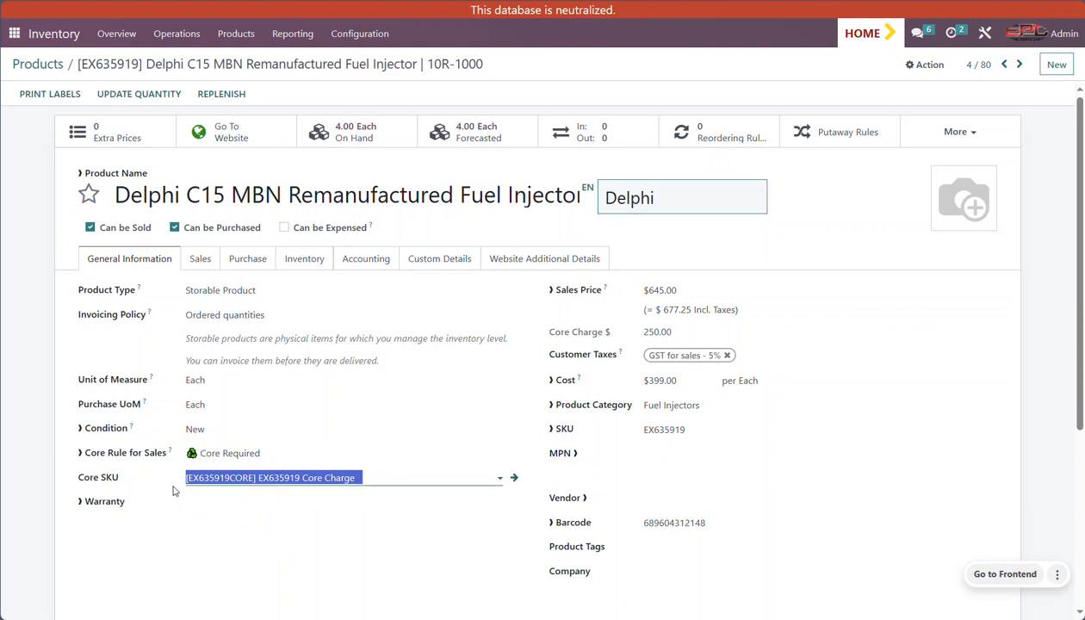
key("BackSpace")
left_click(106, 548)
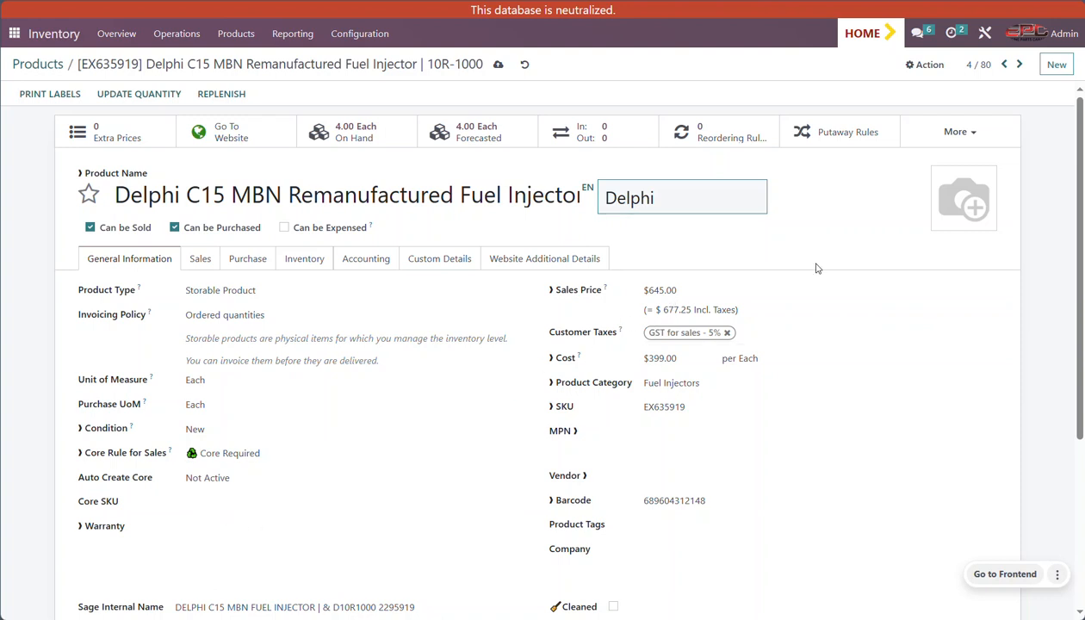
- Set Auto Create Core to Activate Find/Create Core, review the linked core product and return to the fuel injector
left_click(255, 506)
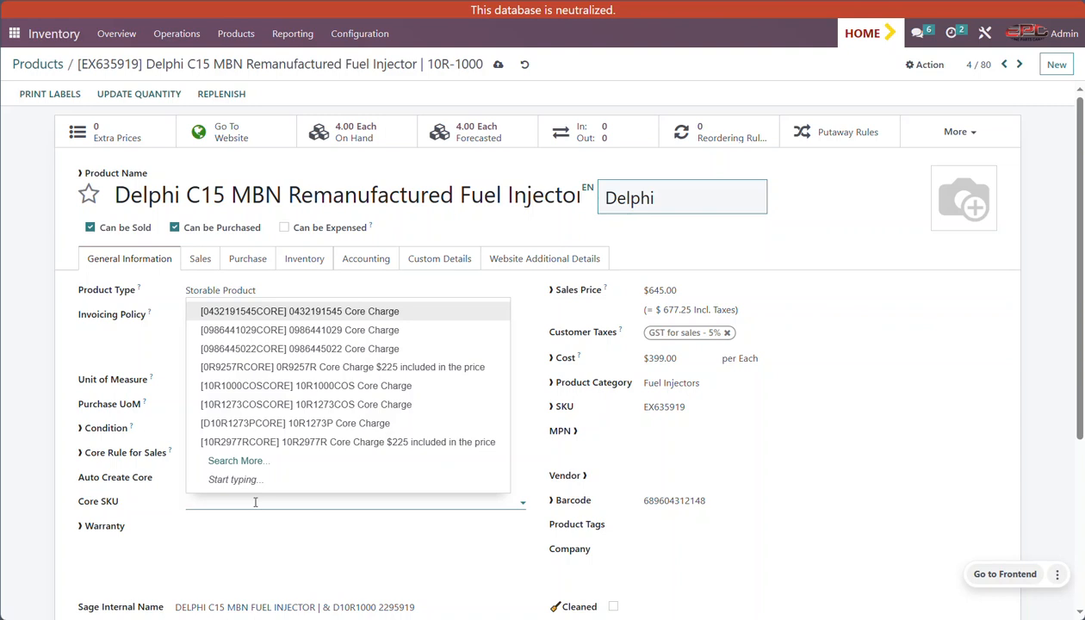
left_click(194, 527)
left_click(274, 478)
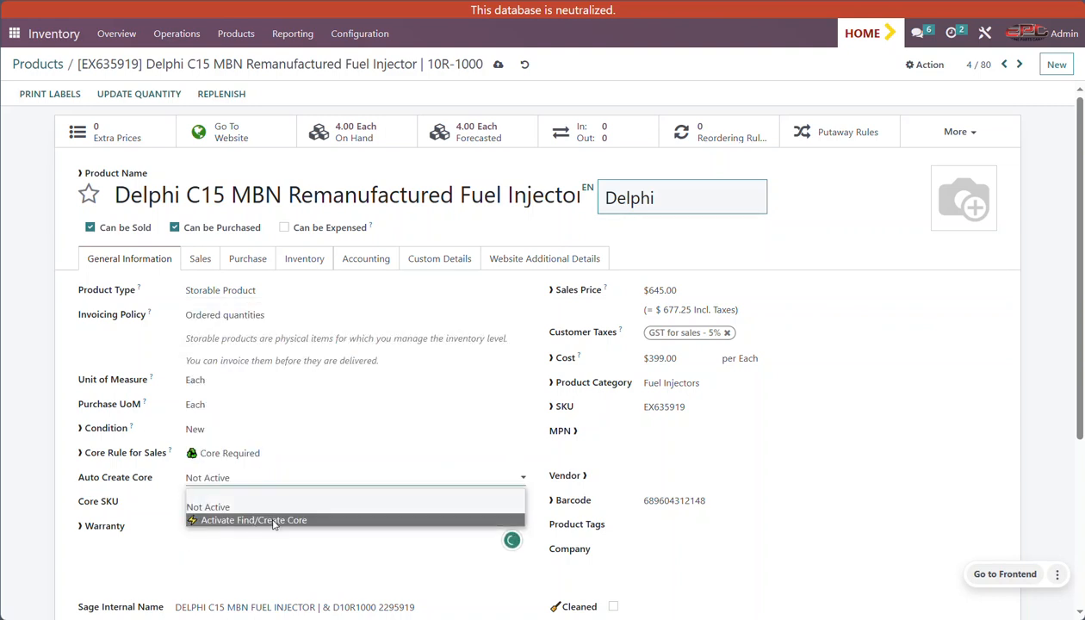
left_click(273, 520)
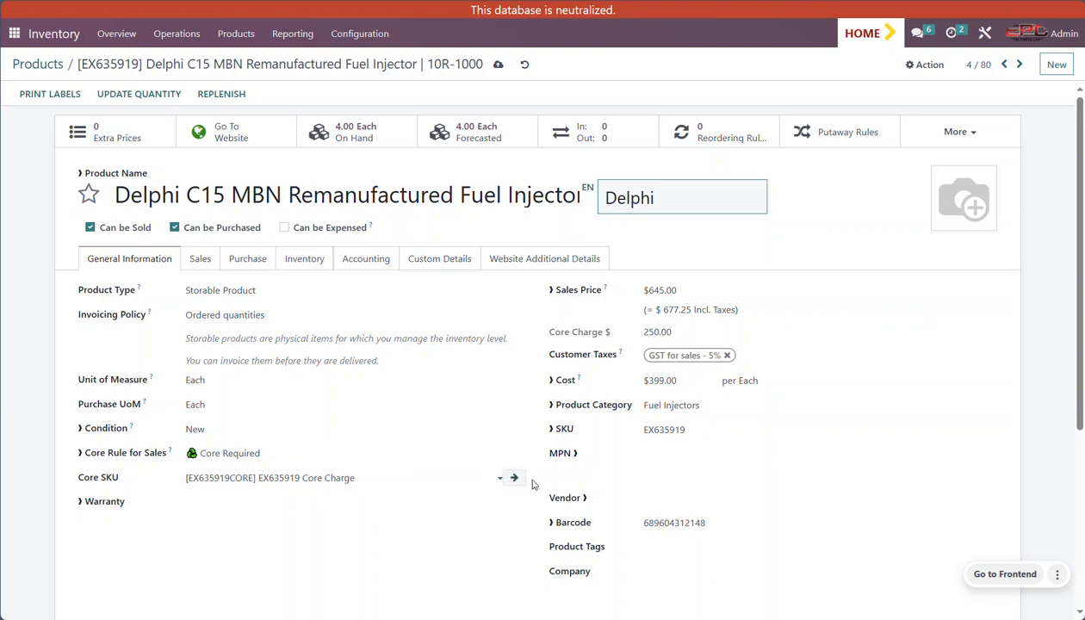
left_click(514, 478)
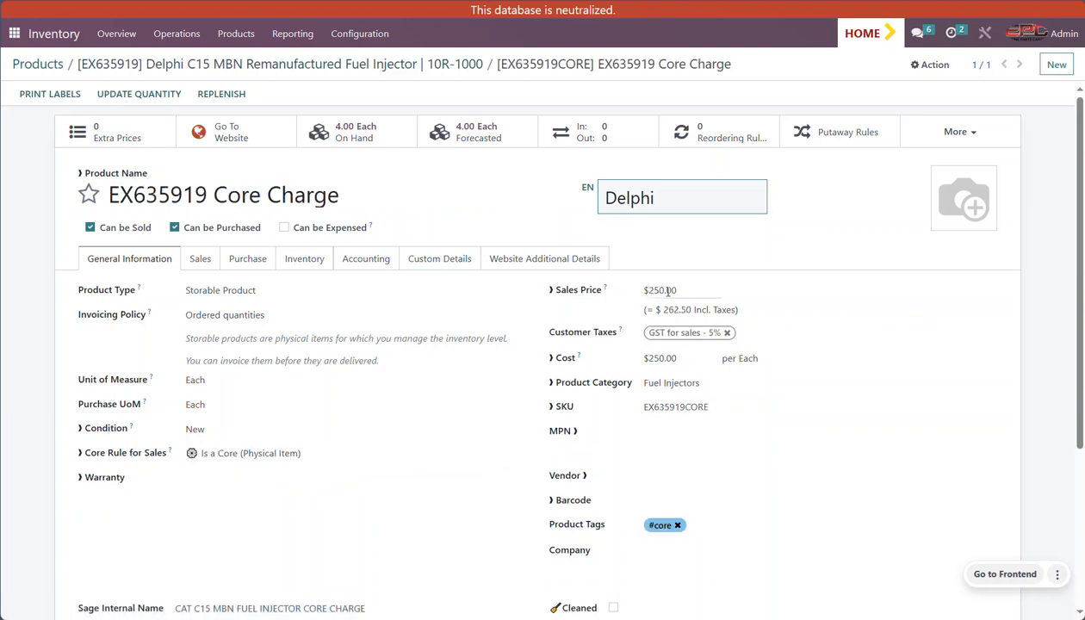
left_click(456, 65)
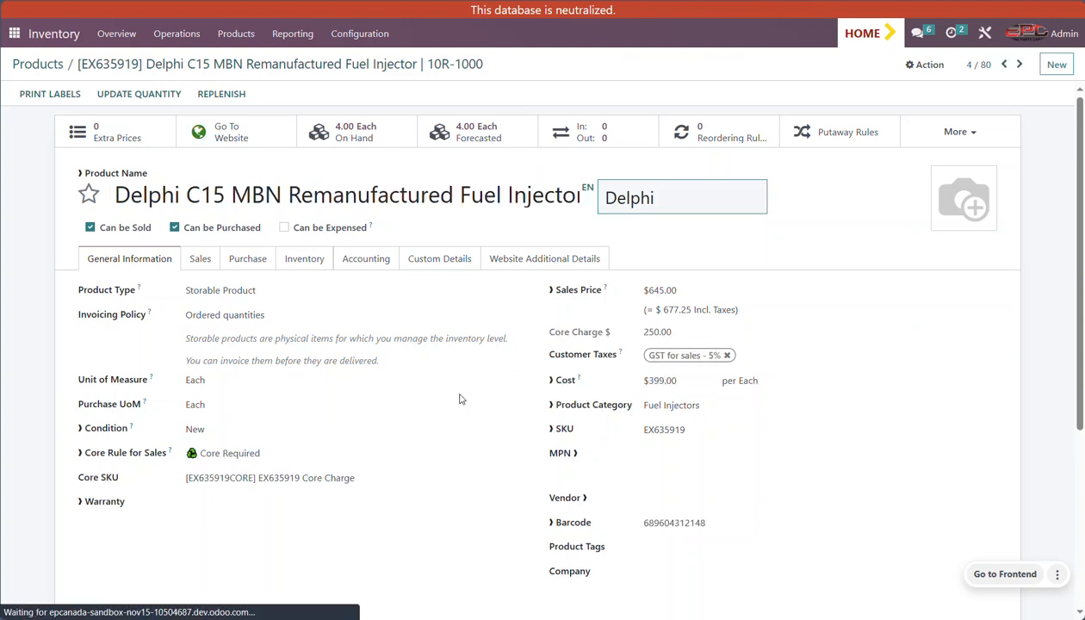